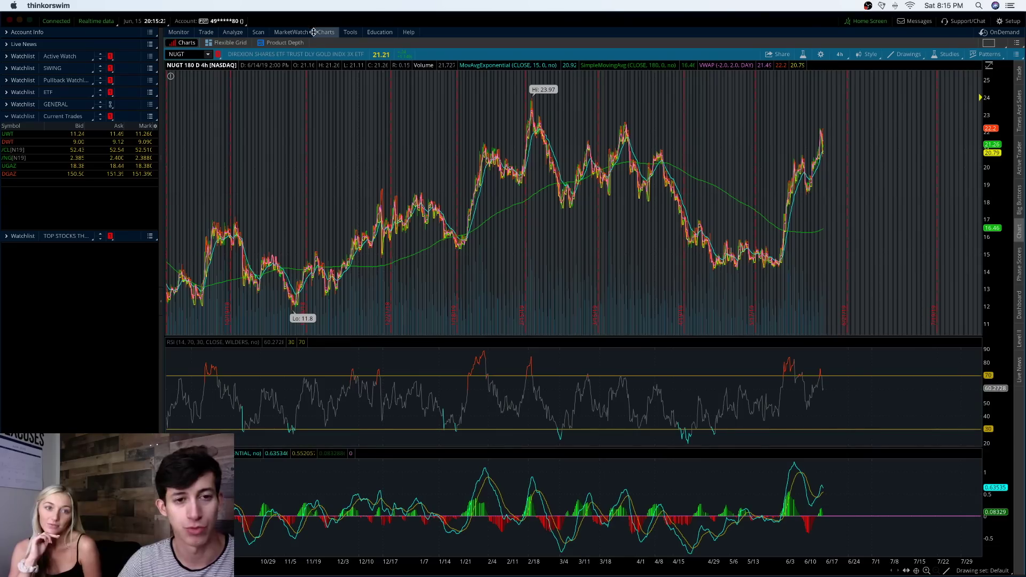
# - Open Stock Hacker and set the scan universe to Public > All ETFs
pyautogui.moveTo(252, 28)
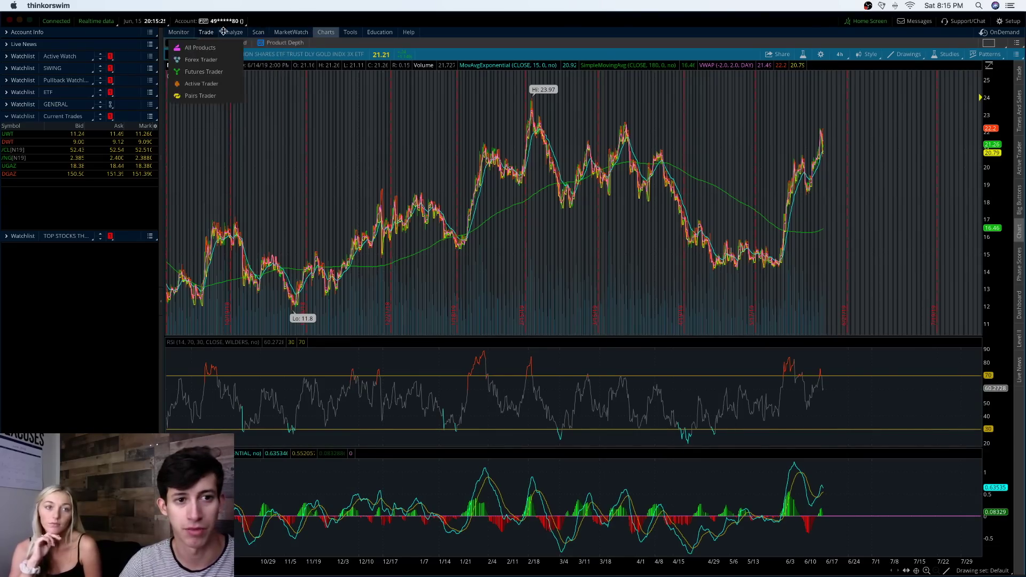
pyautogui.click(259, 31)
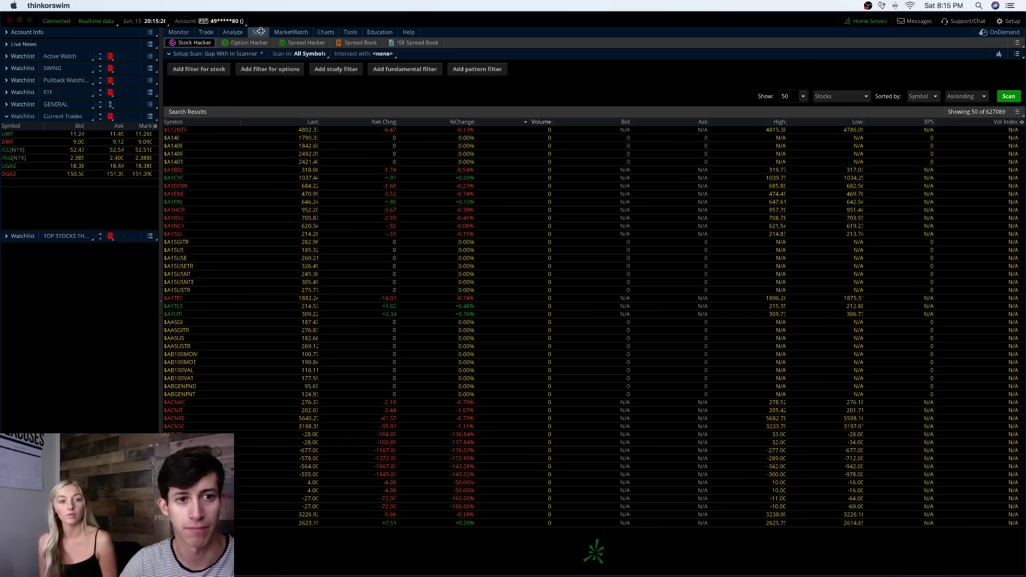
pyautogui.click(308, 54)
pyautogui.moveTo(301, 92)
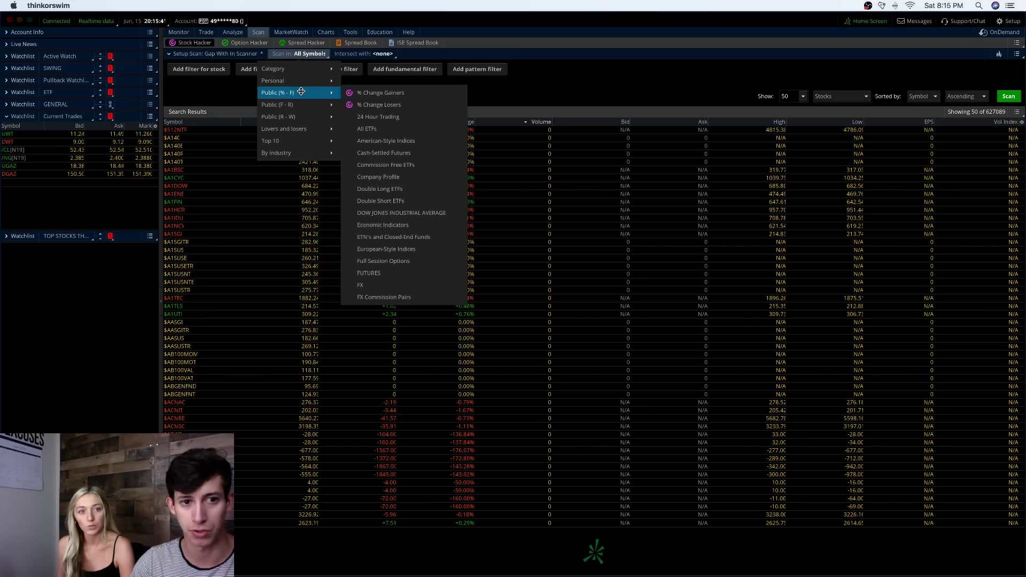
pyautogui.click(384, 131)
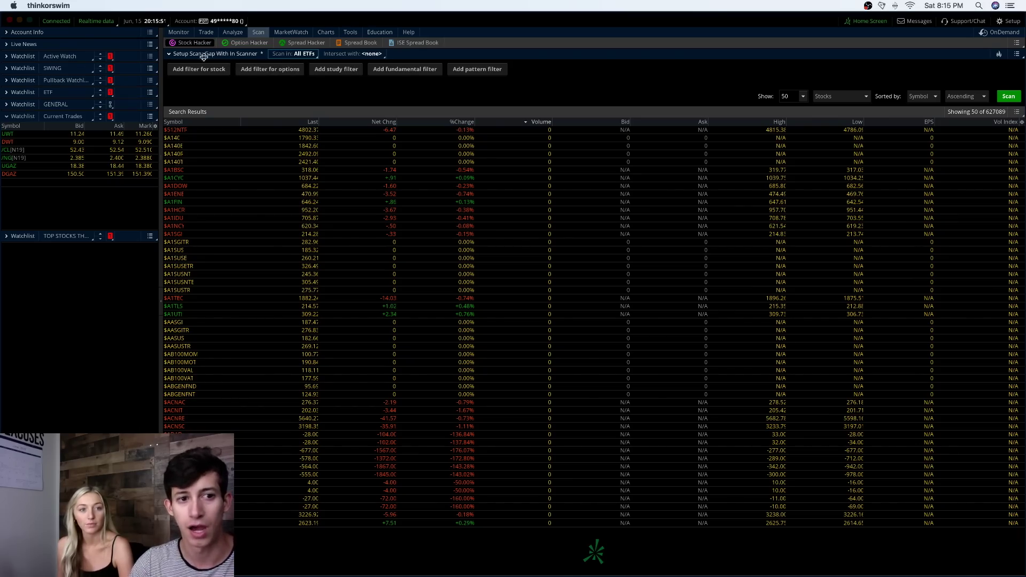
# - Add a stock filter on Last price with minimum 5 and maximum 100
pyautogui.click(212, 69)
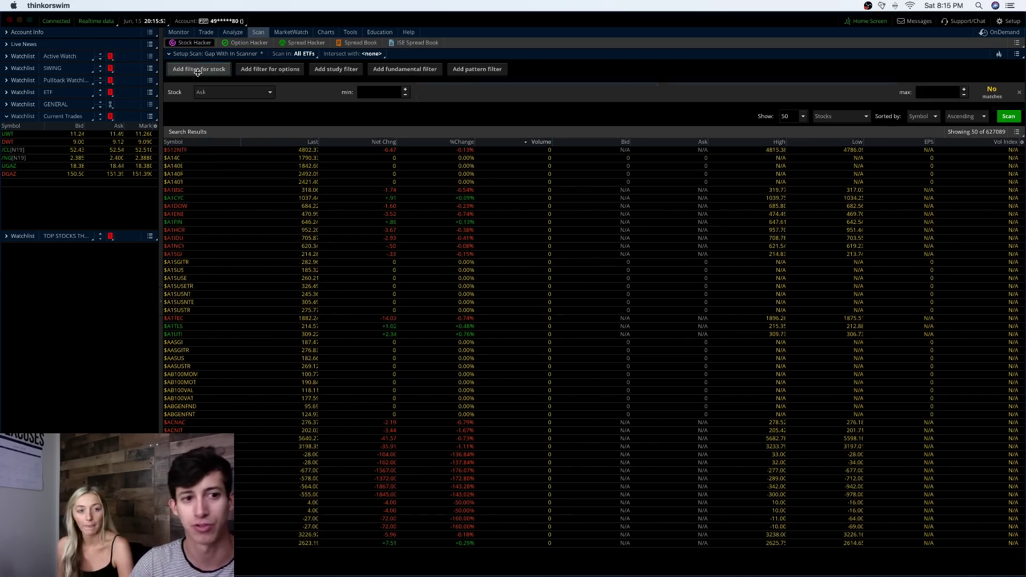
pyautogui.click(221, 91)
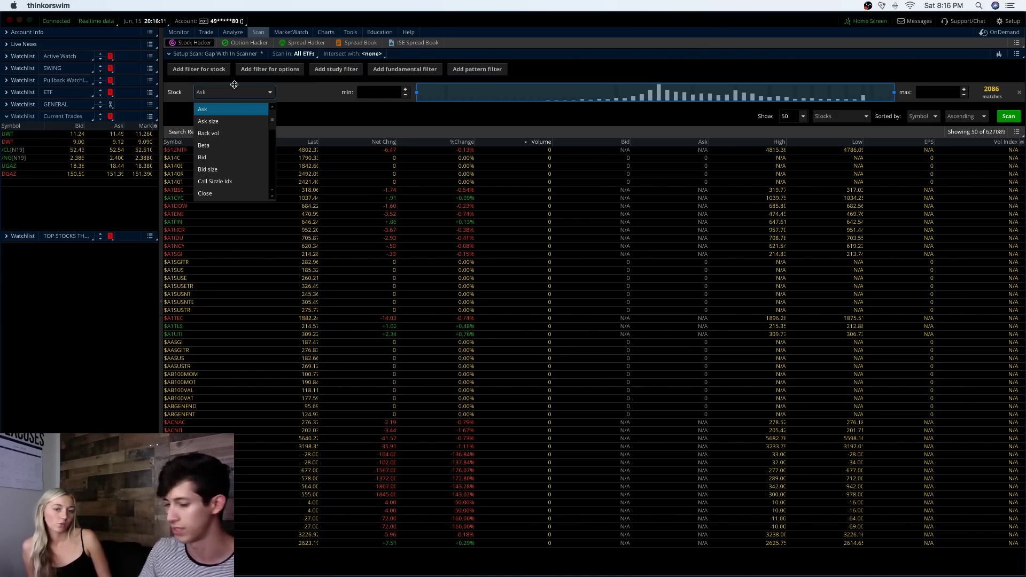
pyautogui.scroll(-2, 273, 118)
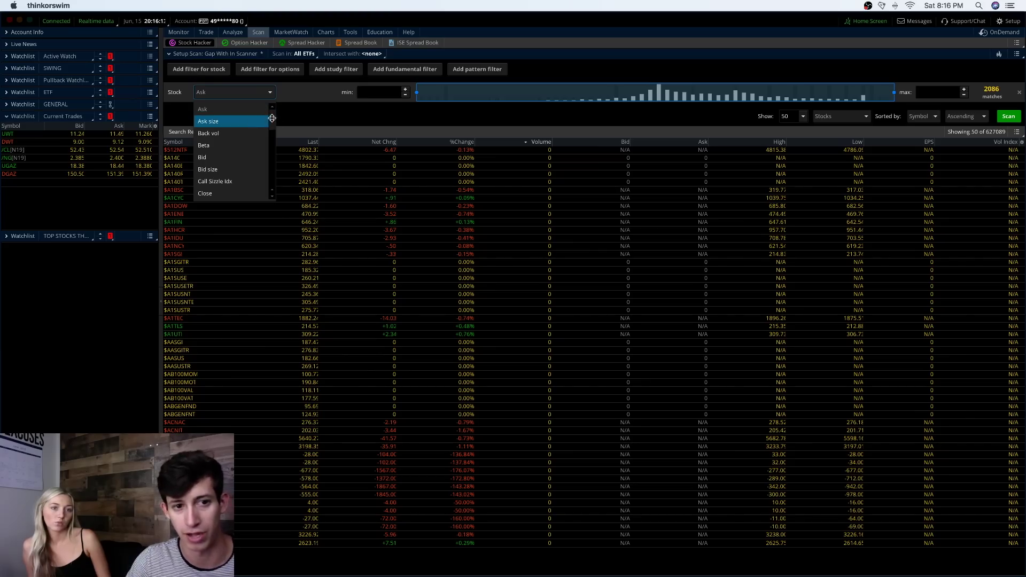
pyautogui.scroll(-3, 273, 140)
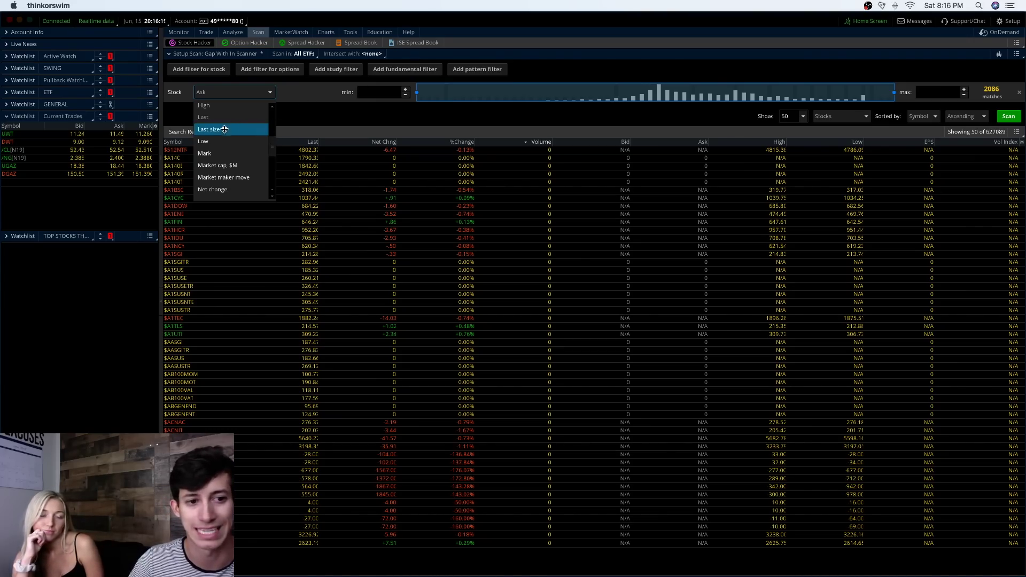
pyautogui.click(225, 120)
pyautogui.click(382, 93)
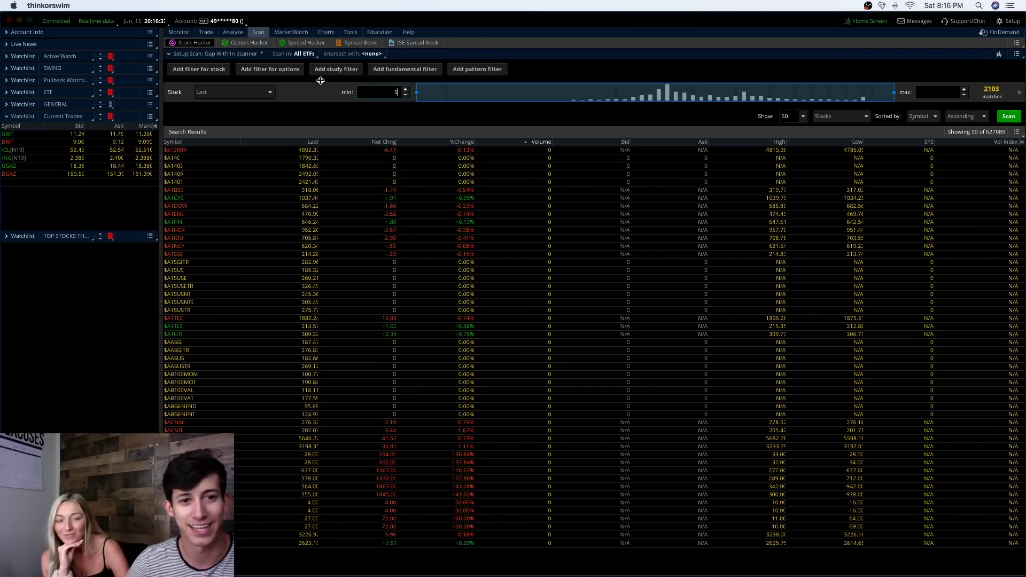
pyautogui.write('5')
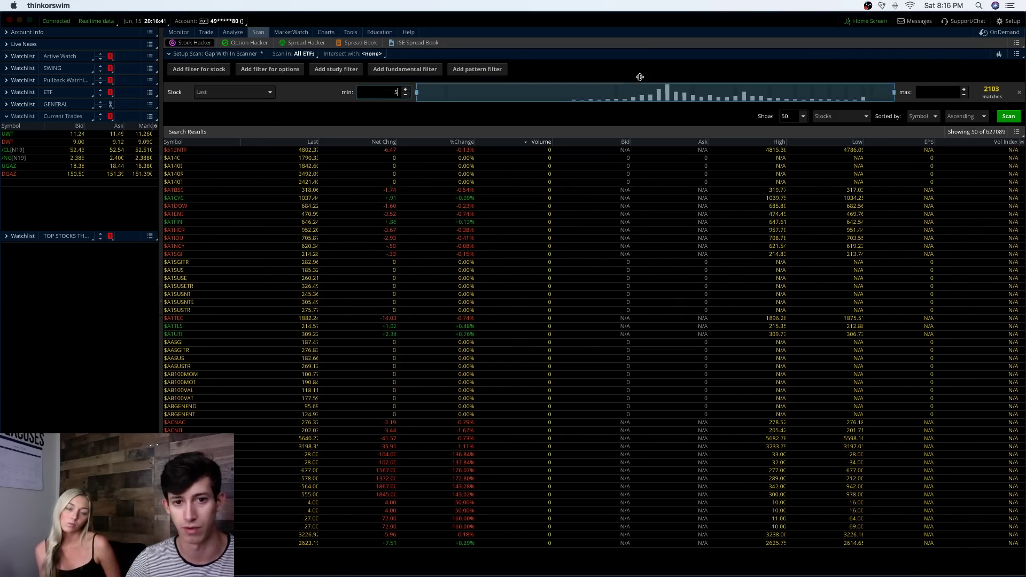
pyautogui.click(933, 92)
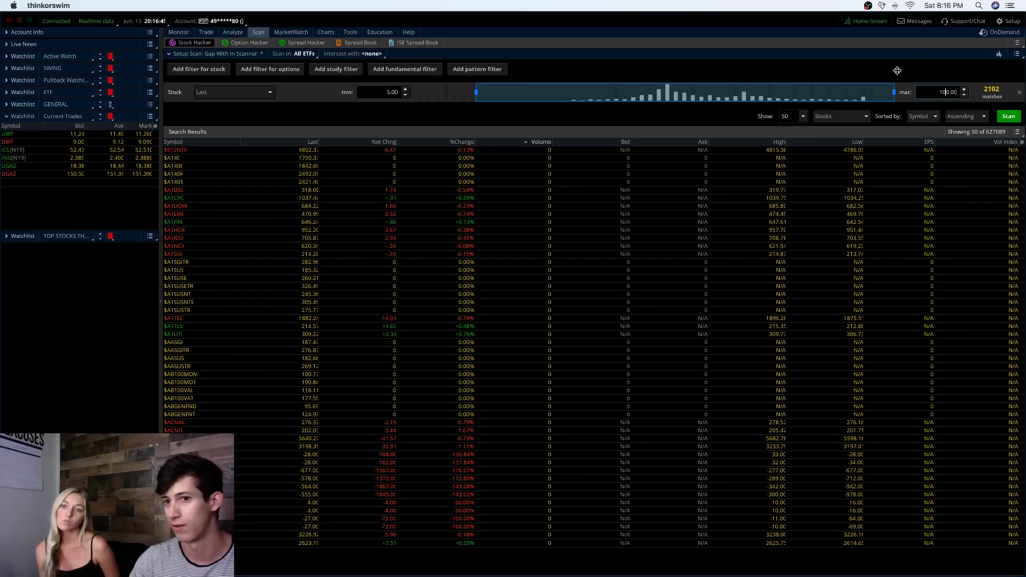
pyautogui.click(199, 69)
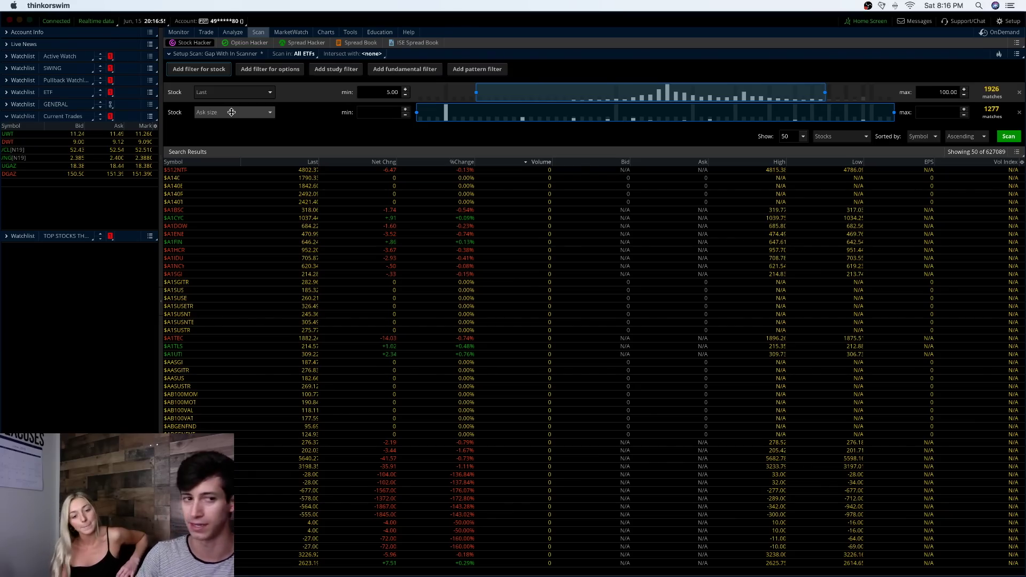
# - Set the second stock filter to Volume with a minimum of 5000
pyautogui.click(231, 112)
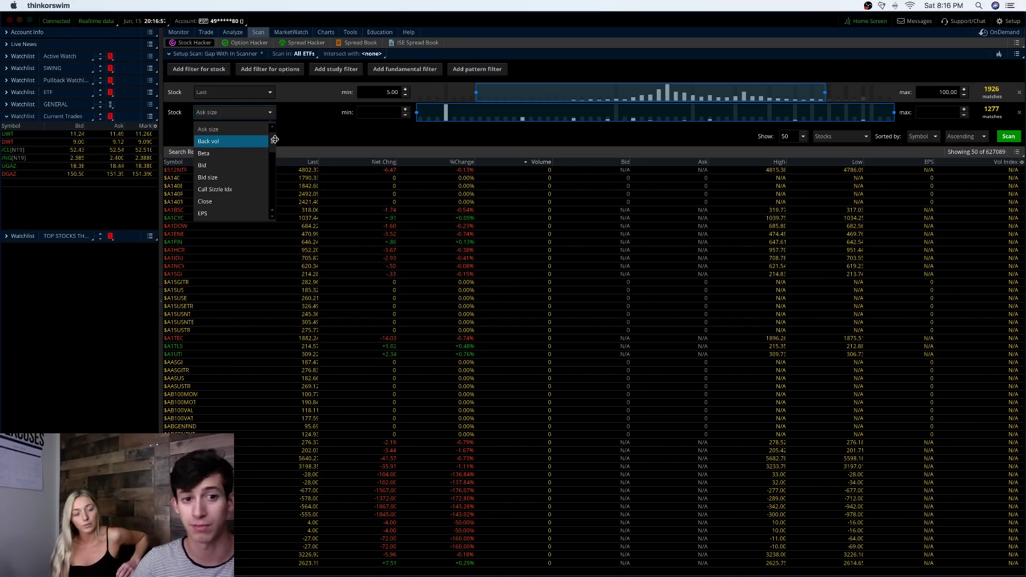
pyautogui.moveTo(272, 140); pyautogui.dragTo(275, 187)
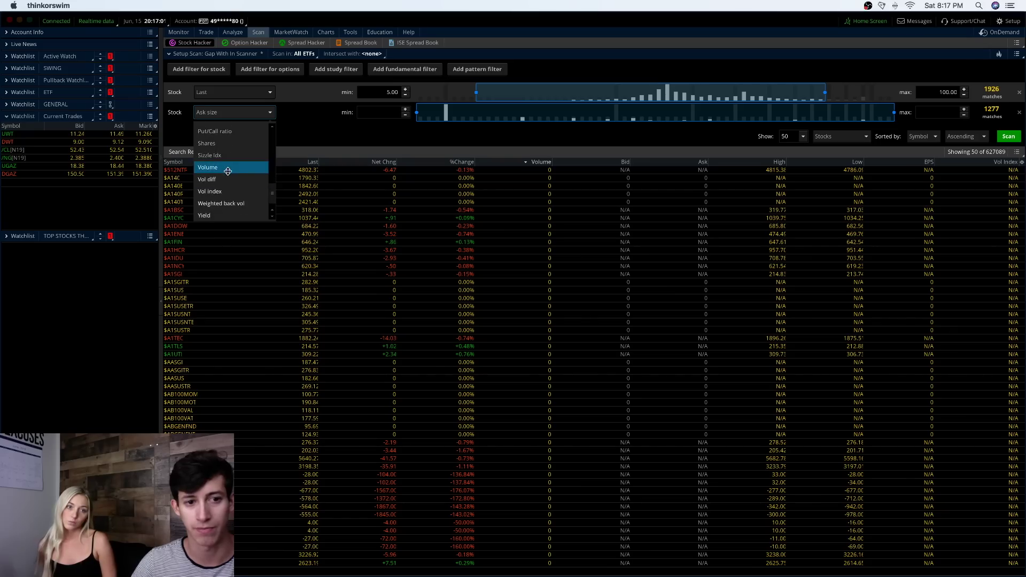
pyautogui.click(224, 167)
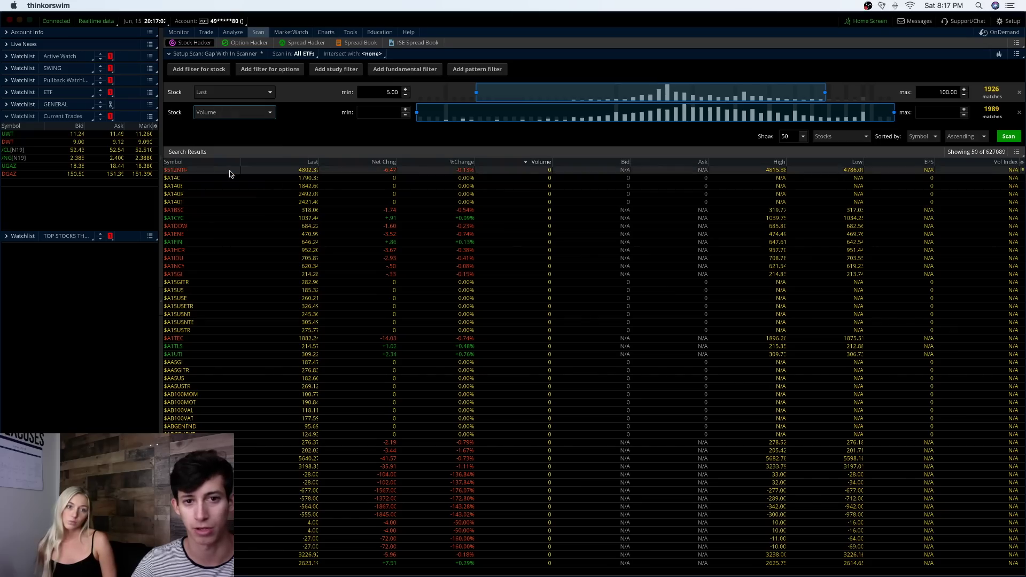
pyautogui.click(372, 113)
pyautogui.write('5000')
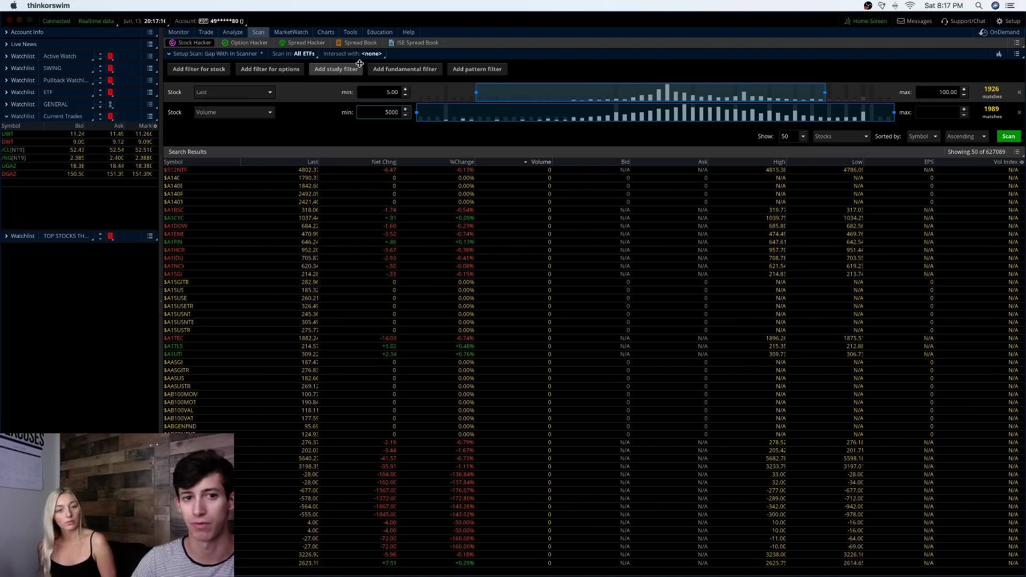
# - Add the MovingAverage_Scan study filter from Popular Studies
pyautogui.click(340, 70)
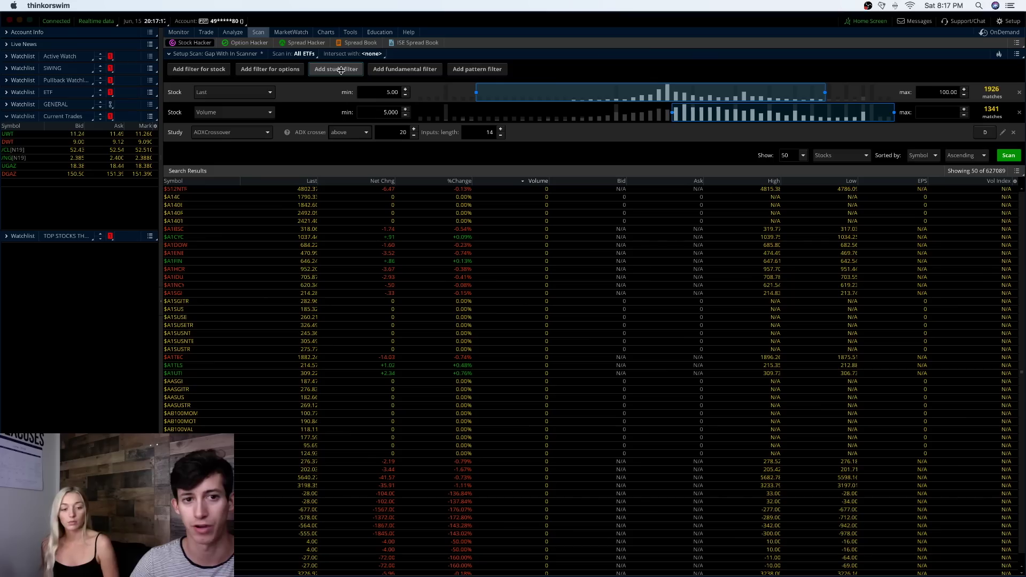
pyautogui.click(241, 133)
pyautogui.moveTo(213, 221)
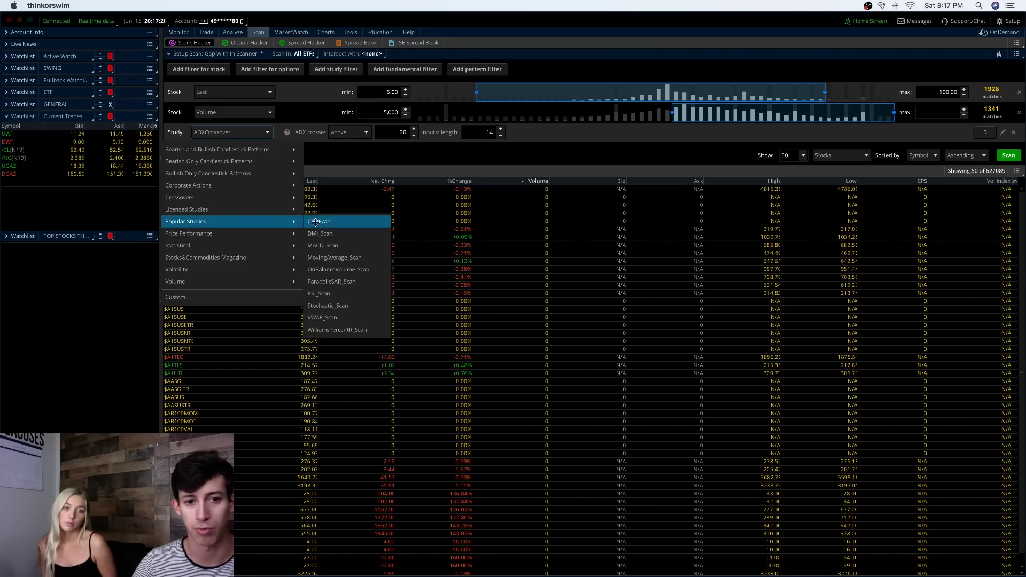
pyautogui.click(357, 260)
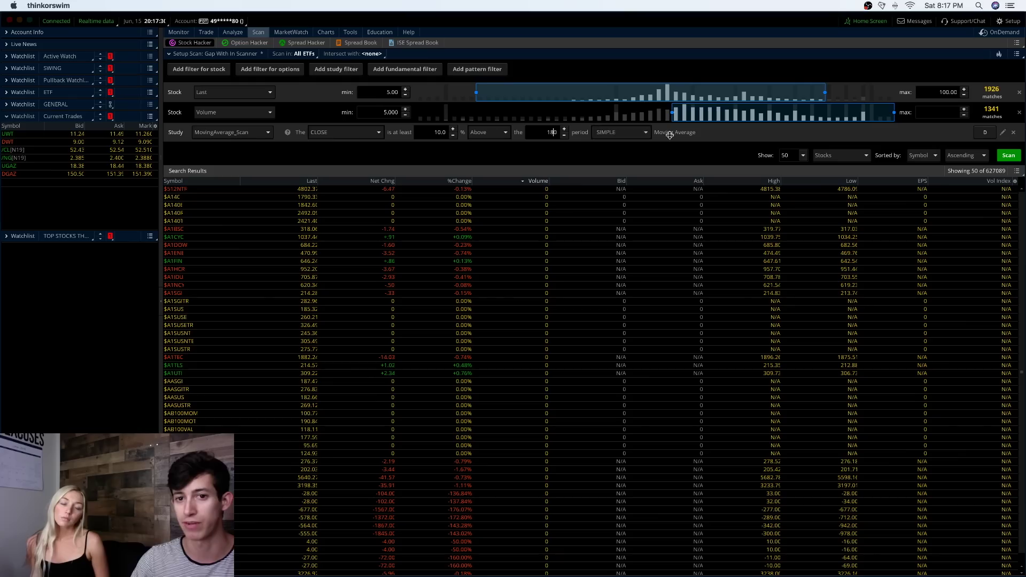
# - Make it 10% above the 180-period exponential average and run the scan for 28 ETFs
pyautogui.click(645, 133)
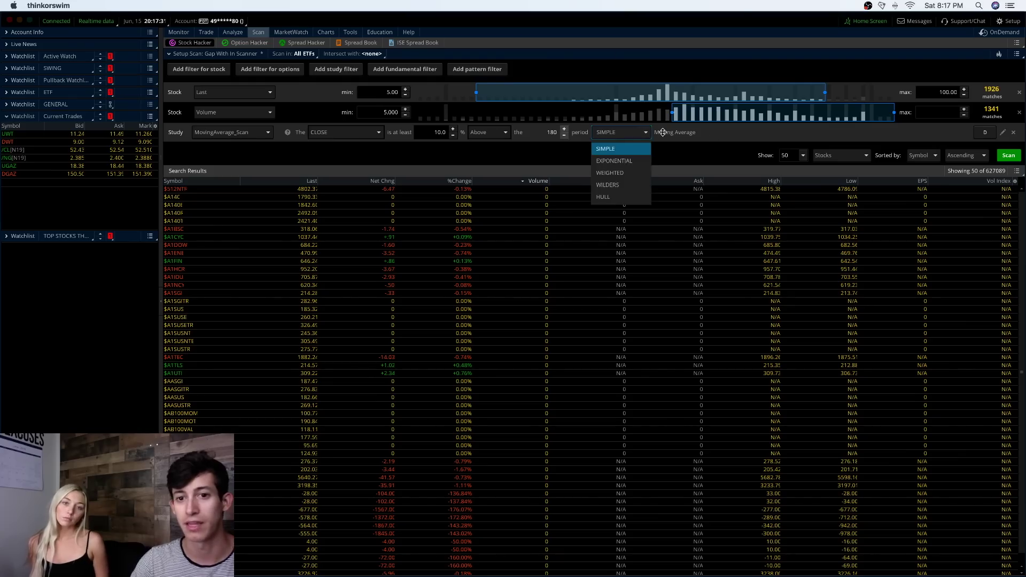
pyautogui.click(615, 159)
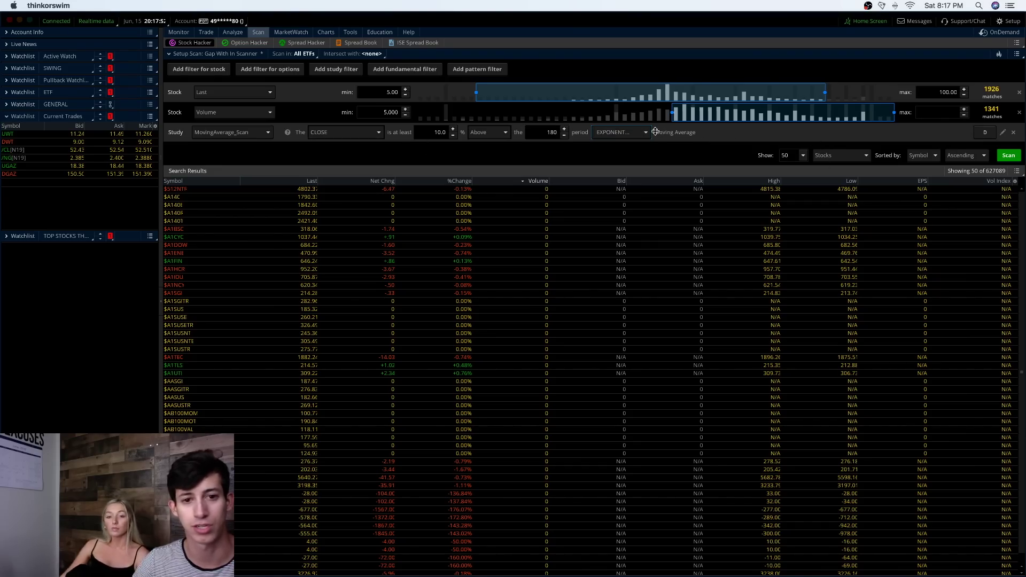
pyautogui.click(1008, 155)
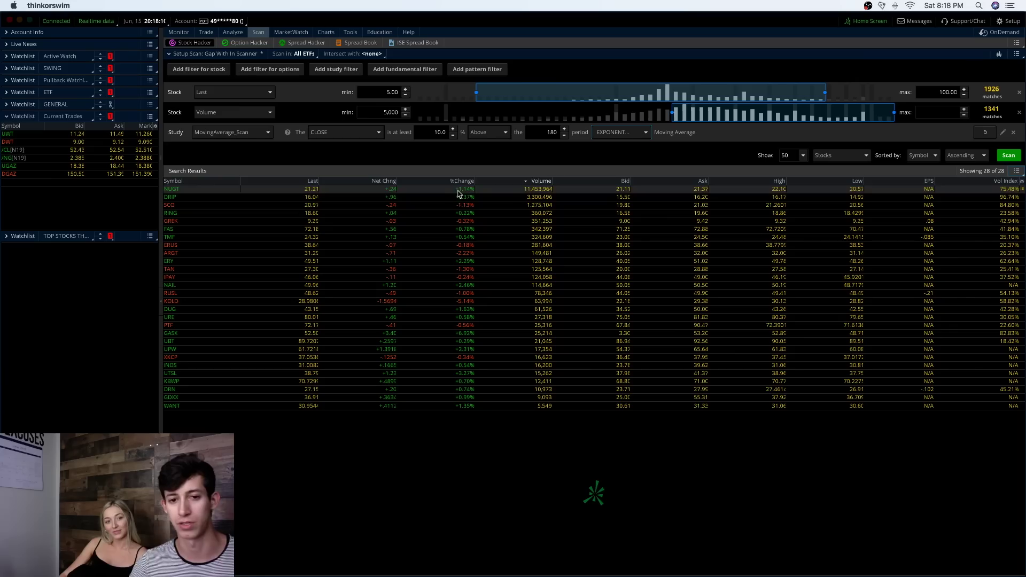
# - Sort the 28 ETF results by Volume, highest first, and open the scan options menu
pyautogui.click(527, 182)
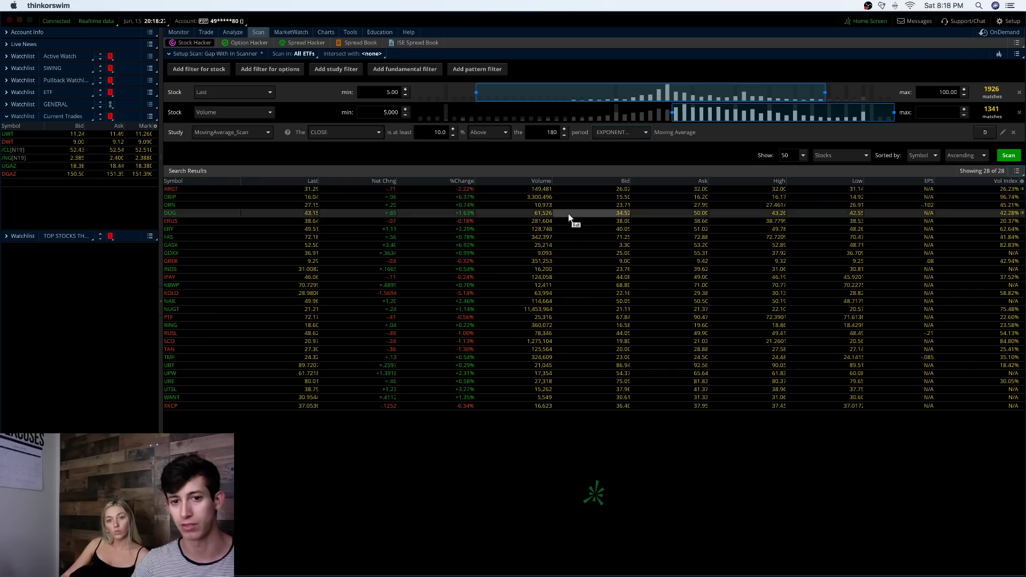
pyautogui.click(536, 183)
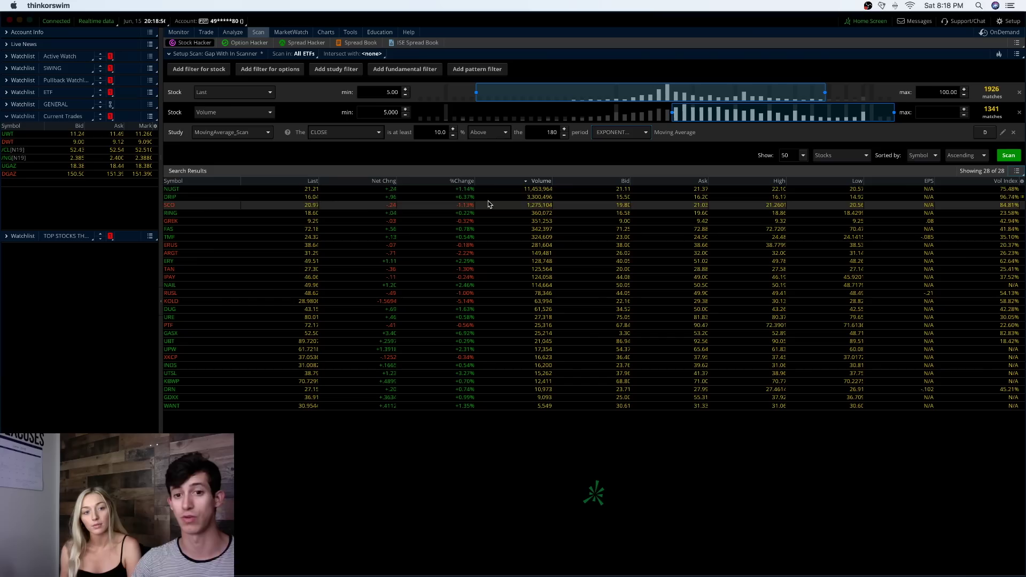
pyautogui.click(1013, 55)
# - Save the scan query as 'ETF SCAN W/ MEGS', rerun it, and show all open windows
pyautogui.click(988, 68)
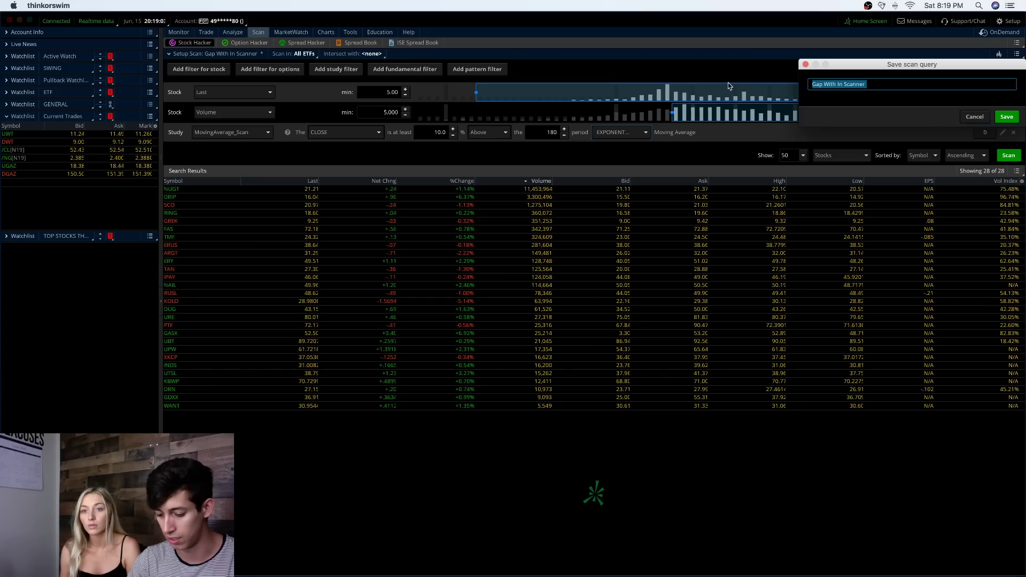
pyautogui.write('ETF SCAN W/ M')
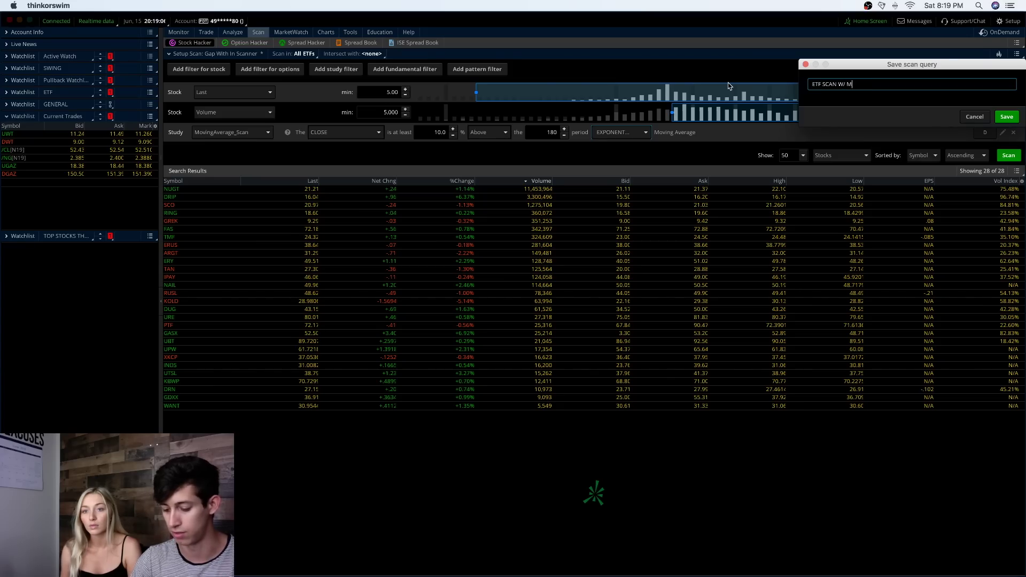
pyautogui.write('EGS')
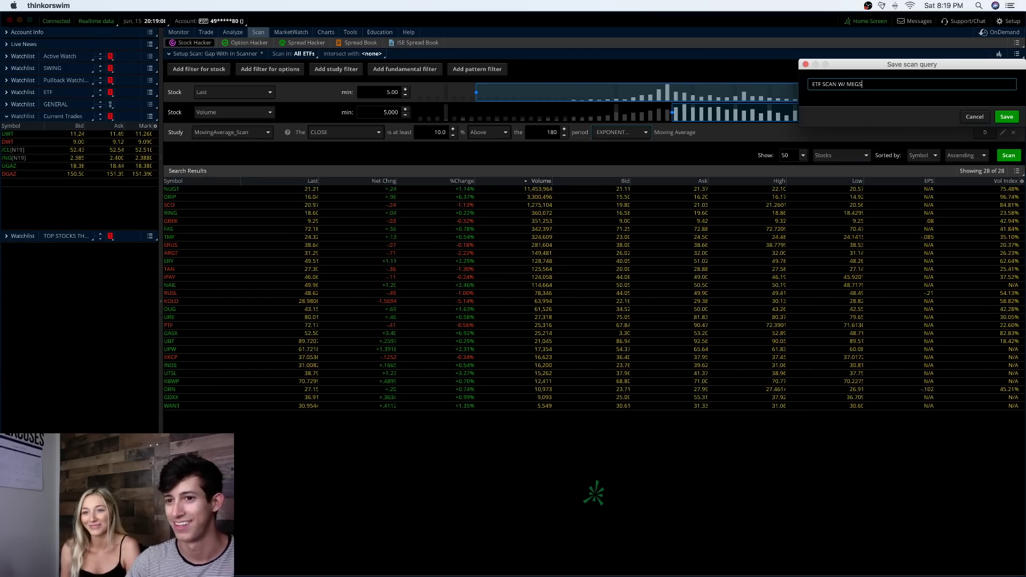
pyautogui.press('Return')
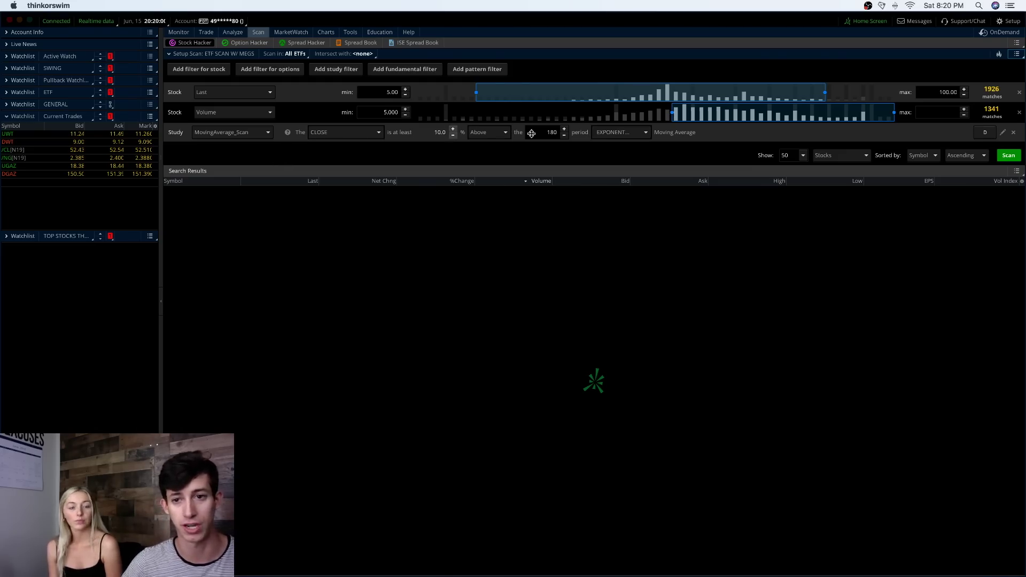
pyautogui.click(996, 155)
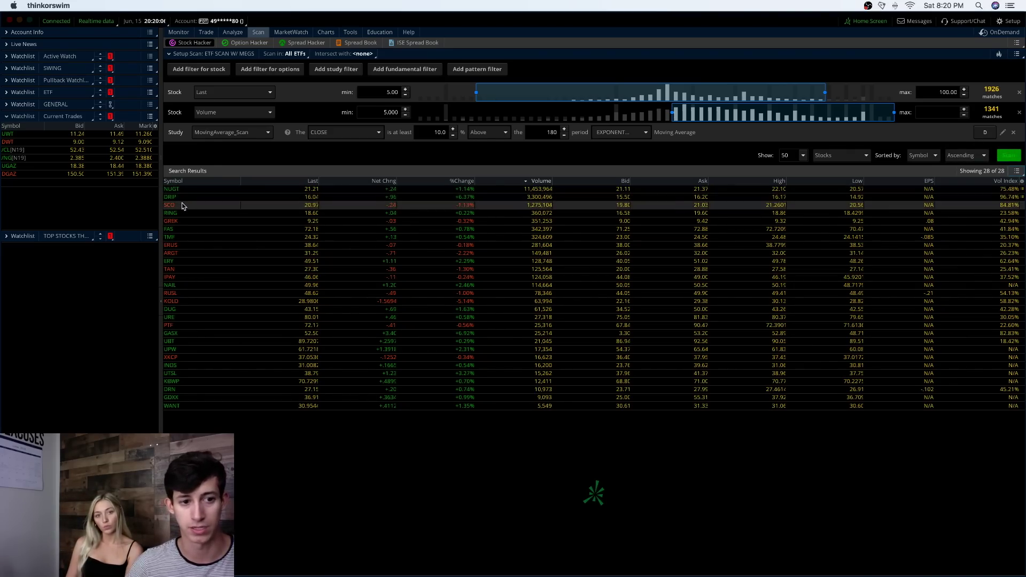
pyautogui.hotkey('ctrl', 'Up')
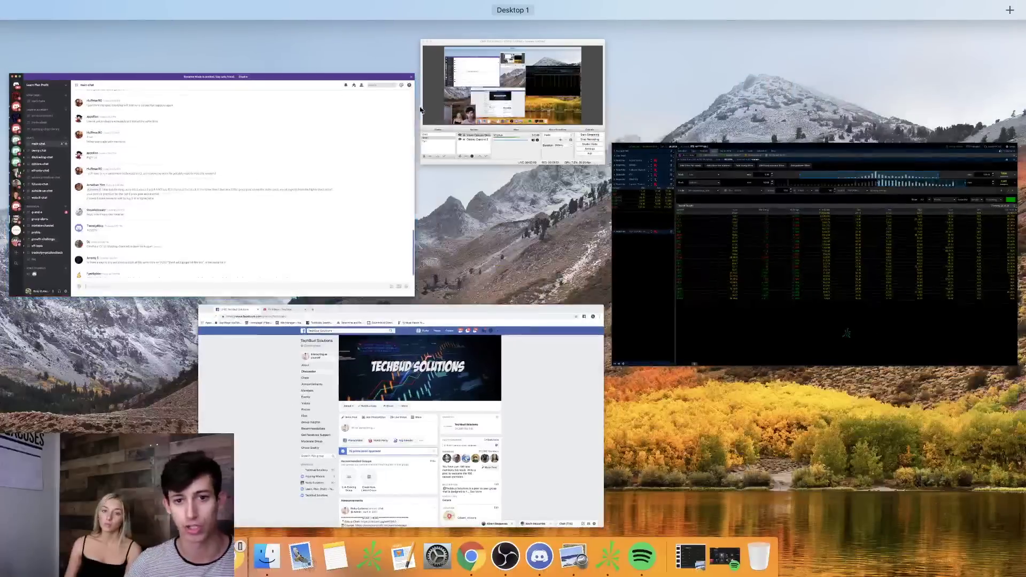